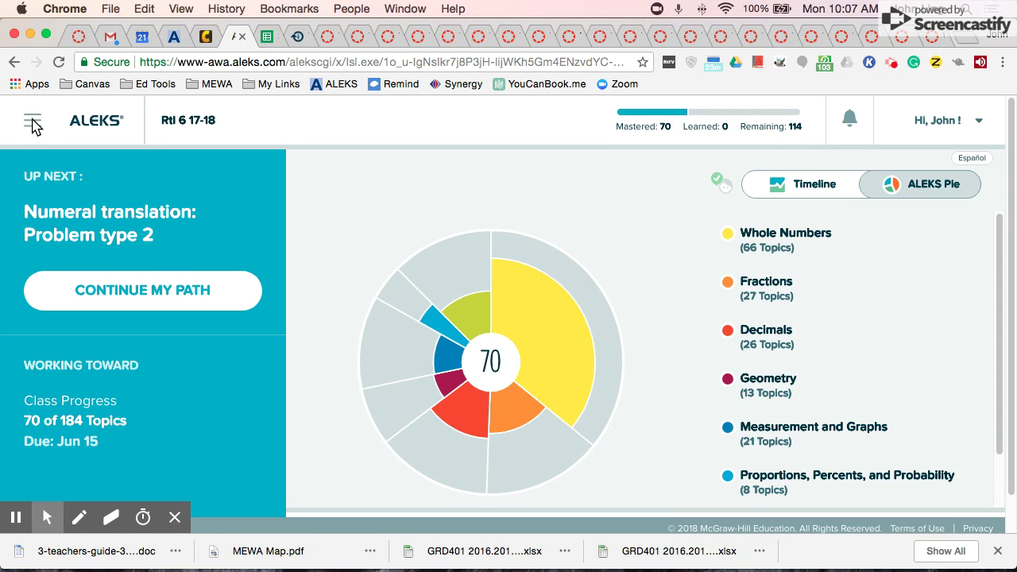
Open the Reports page and look through its cards, from ALEKS Pie and Timeline to Needs More Practice
{"action": "left_click", "coordinate": [34, 123]}
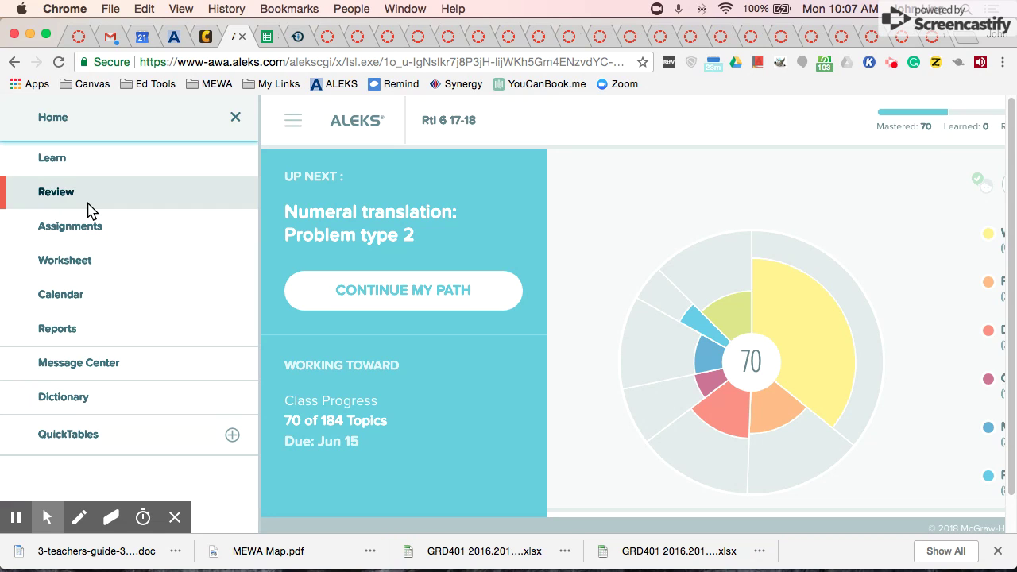
{"action": "left_click", "coordinate": [62, 331]}
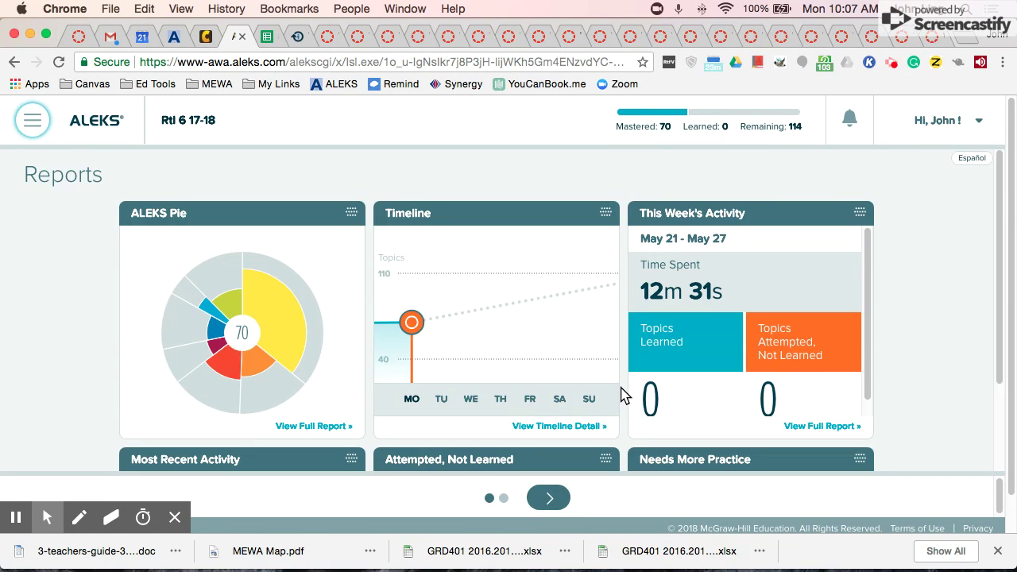
{"action": "scroll", "coordinate": [622, 393], "scroll_direction": "down", "scroll_amount": 5}
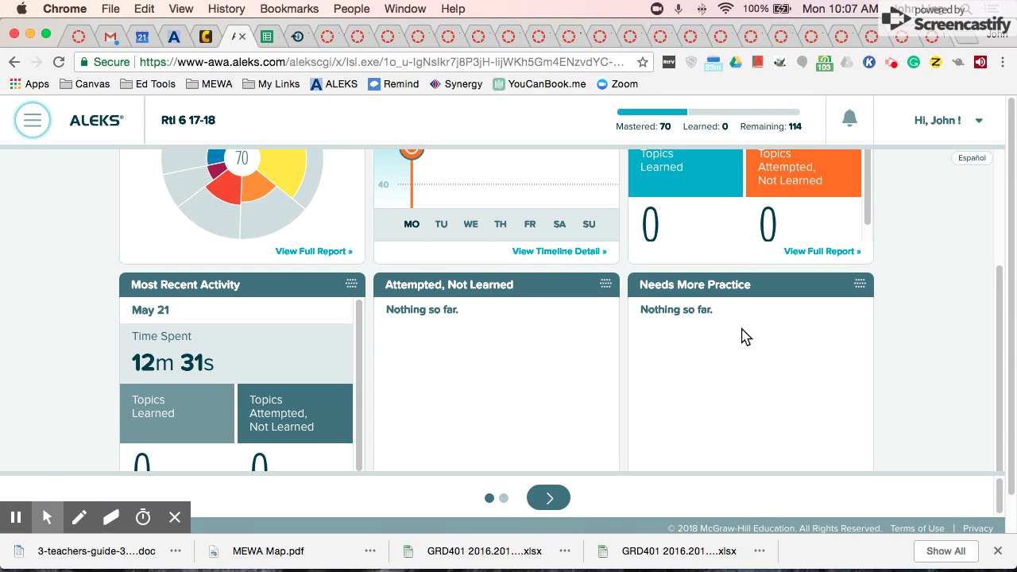
{"action": "scroll", "coordinate": [733, 354], "scroll_direction": "down", "scroll_amount": 1}
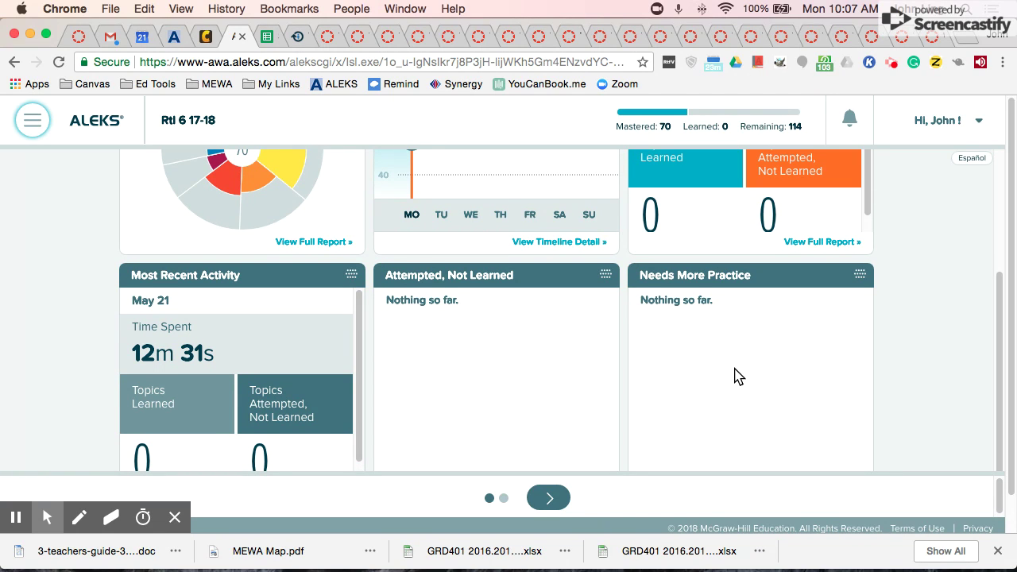
{"action": "scroll", "coordinate": [737, 375], "scroll_direction": "up", "scroll_amount": 5}
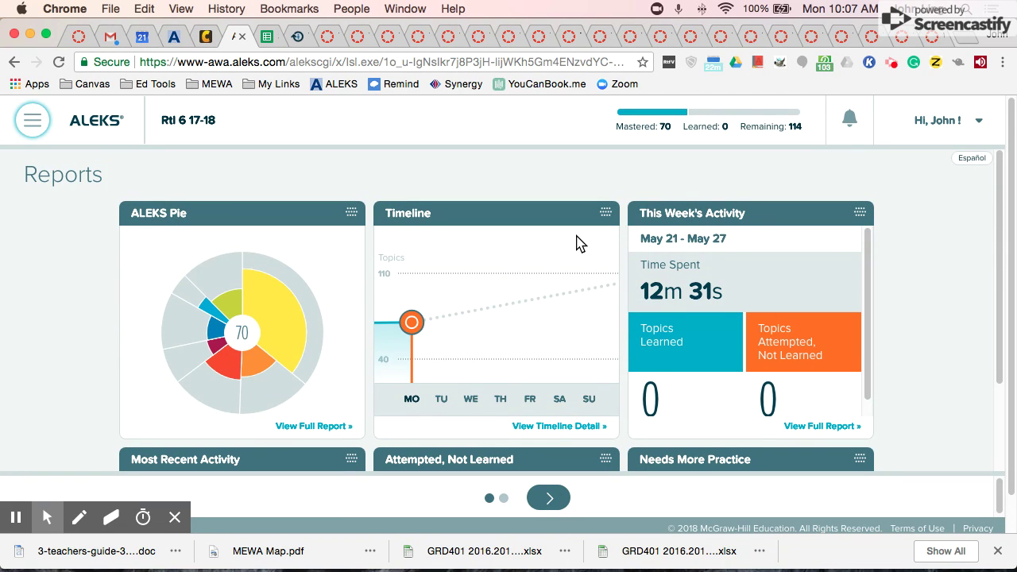
{"action": "scroll", "coordinate": [580, 238], "scroll_direction": "down", "scroll_amount": 5}
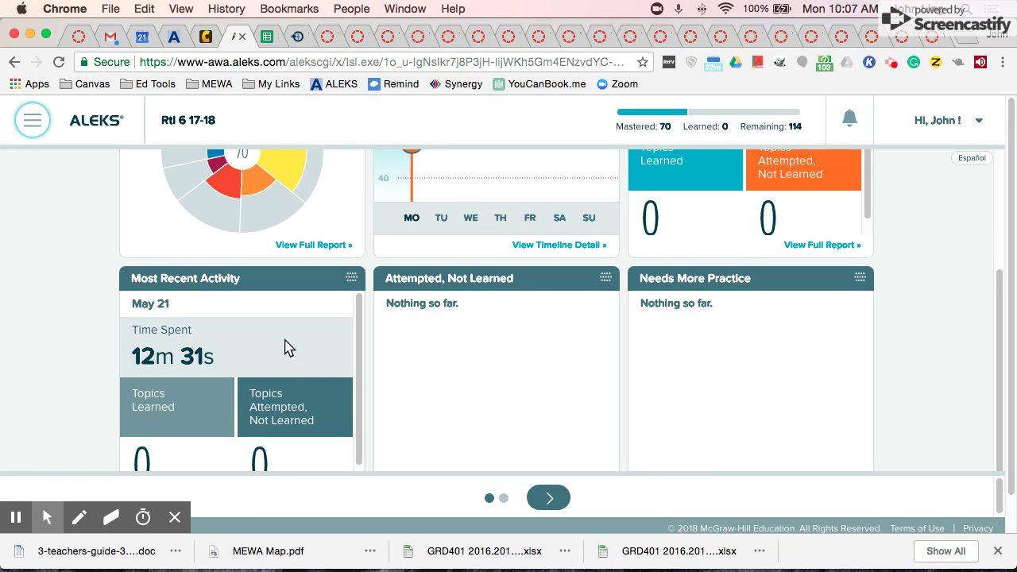
{"action": "scroll", "coordinate": [288, 348], "scroll_direction": "up", "scroll_amount": 3}
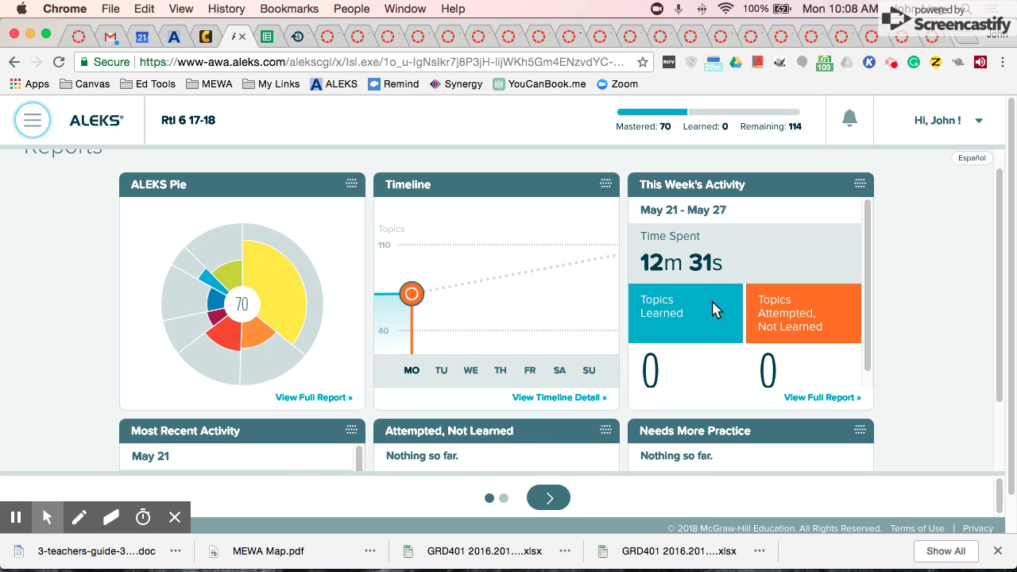
View the full report for This Week's Activity and step back two weeks to May 7 – May 13
{"action": "left_click", "coordinate": [816, 400]}
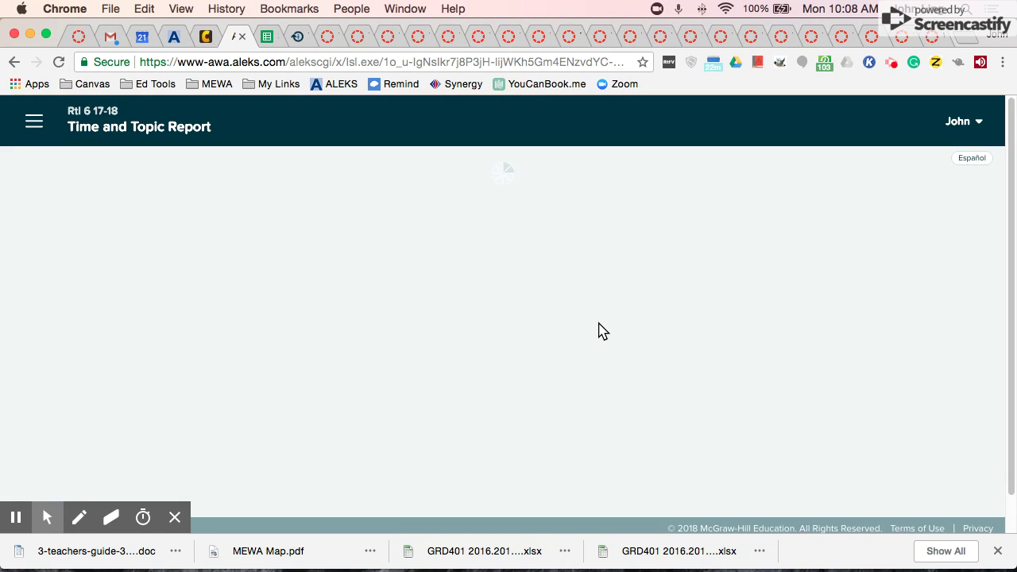
{"action": "scroll", "coordinate": [601, 330], "scroll_direction": "down", "scroll_amount": 3}
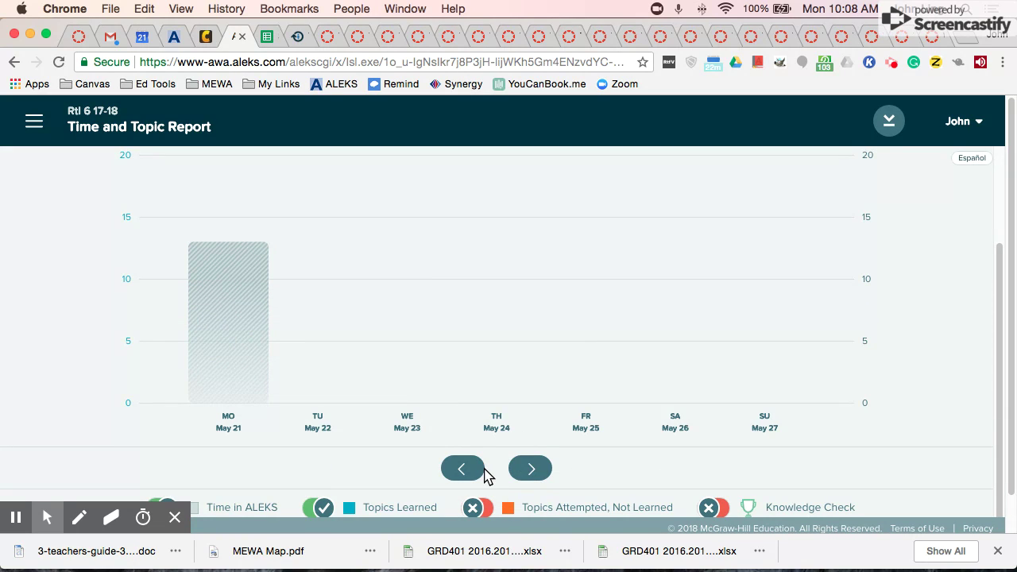
{"action": "left_click", "coordinate": [465, 472]}
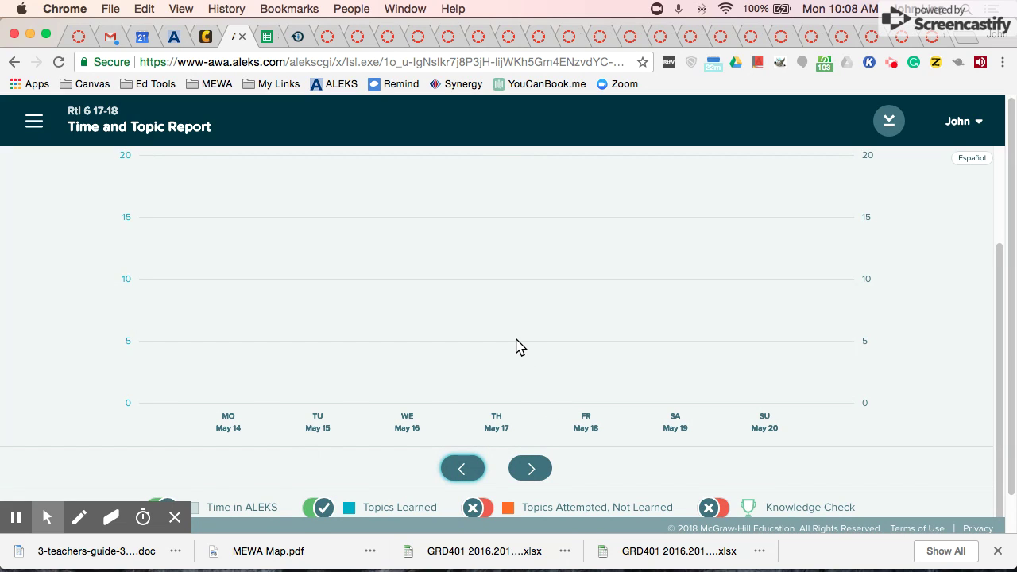
{"action": "scroll", "coordinate": [515, 348], "scroll_direction": "up", "scroll_amount": 1}
{"action": "scroll", "coordinate": [515, 347], "scroll_direction": "up", "scroll_amount": 1}
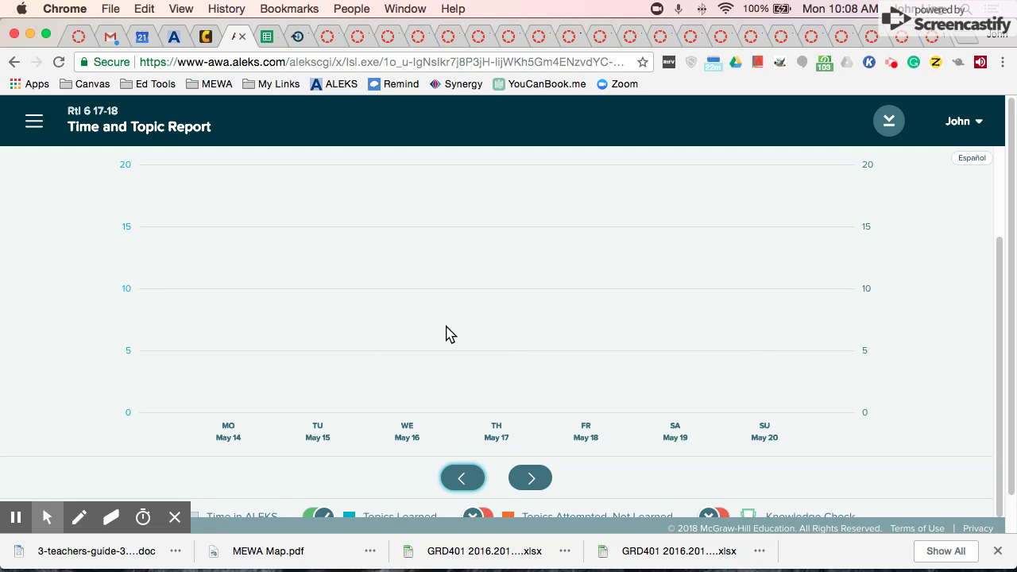
{"action": "left_click", "coordinate": [475, 479]}
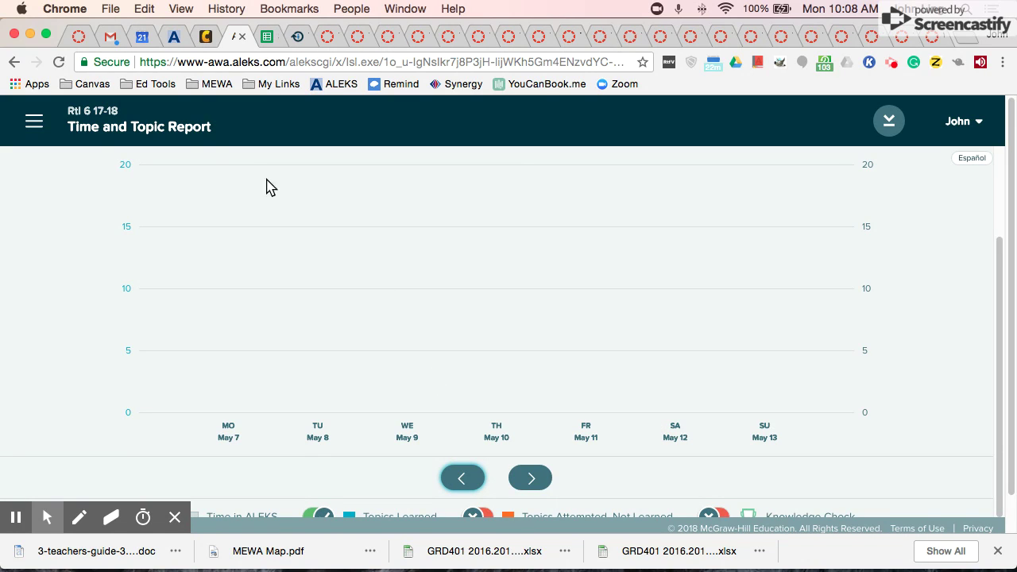
Go to the Review section and expand the list of topics above the practice problem
{"action": "left_click", "coordinate": [34, 122]}
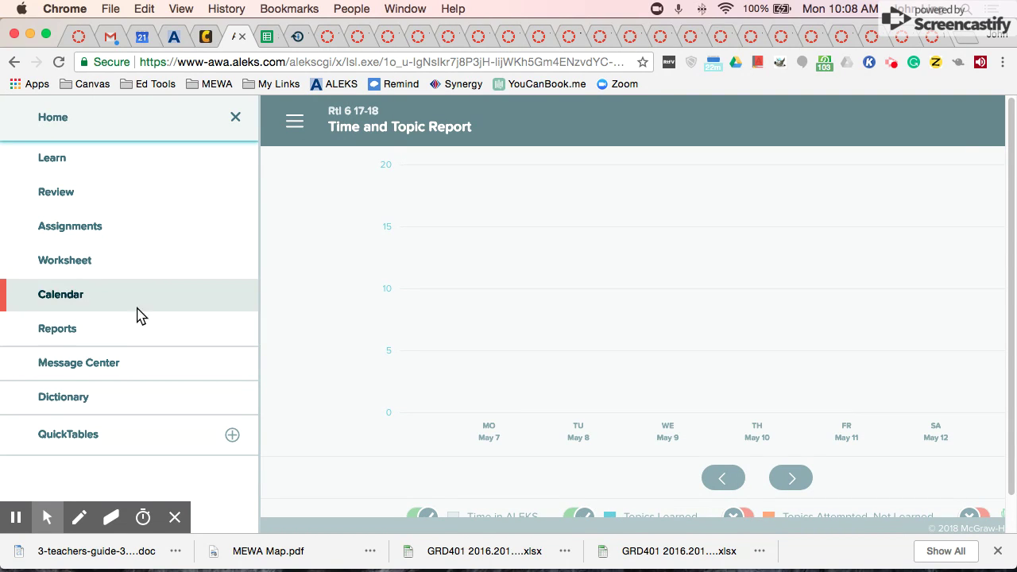
{"action": "left_click", "coordinate": [57, 193]}
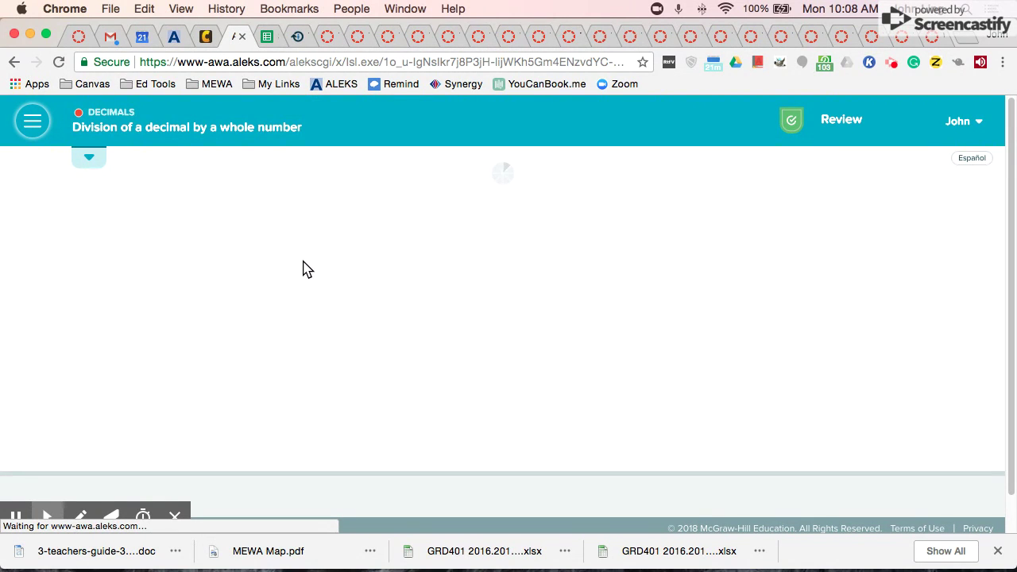
{"action": "left_click", "coordinate": [90, 160]}
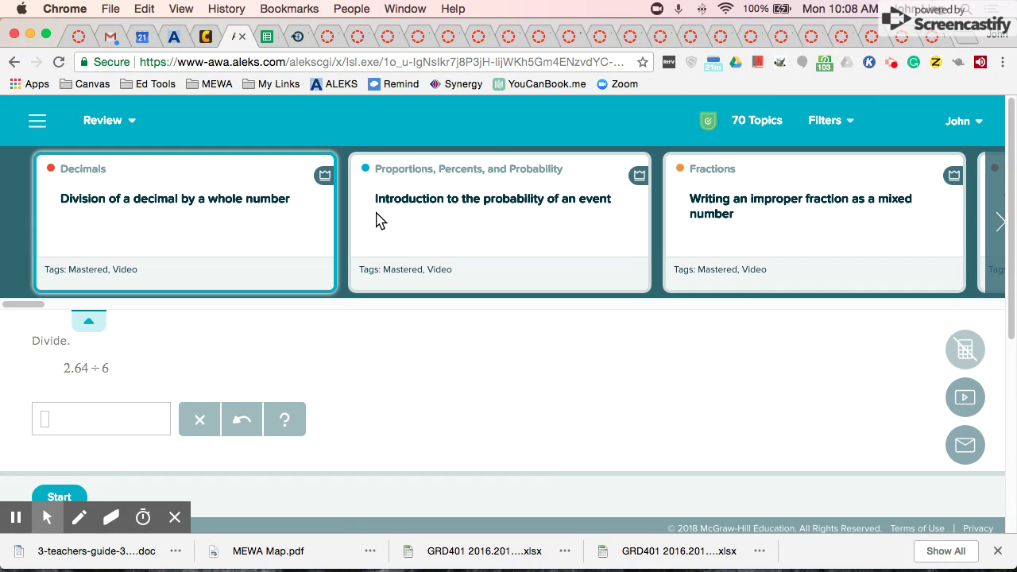
Browse the review topic cards through to the Whole Numbers topics near the end, checking their categories and tags
{"action": "scroll", "coordinate": [461, 227], "scroll_direction": "right", "scroll_amount": 10}
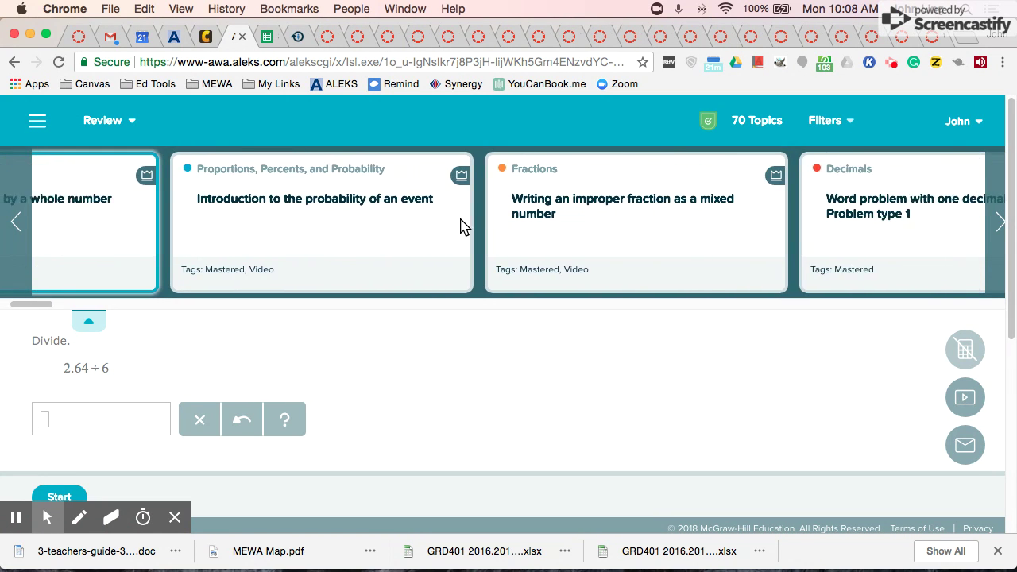
{"action": "scroll", "coordinate": [465, 228], "scroll_direction": "right", "scroll_amount": 15}
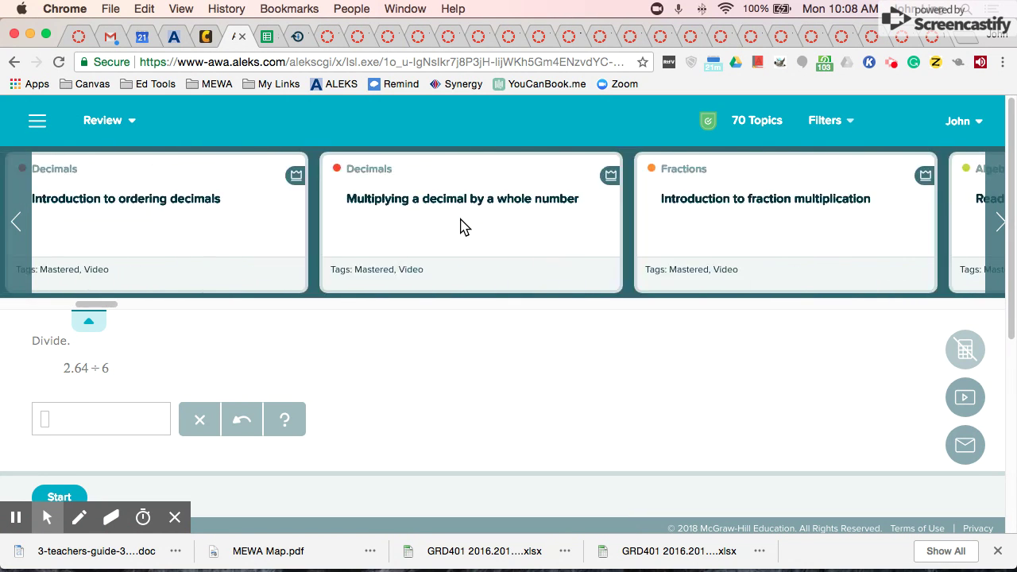
{"action": "scroll", "coordinate": [465, 227], "scroll_direction": "right", "scroll_amount": 15}
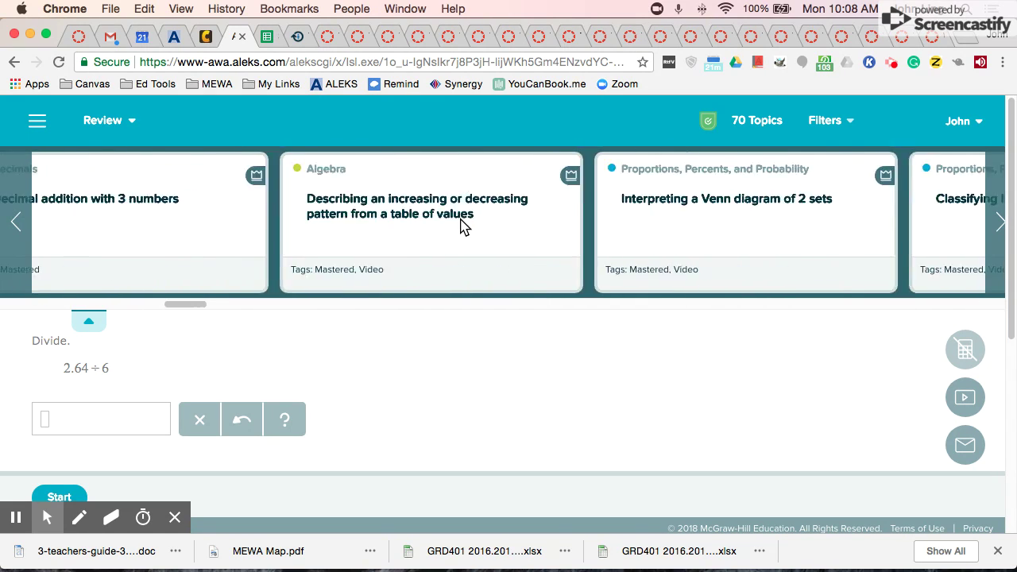
{"action": "scroll", "coordinate": [465, 227], "scroll_direction": "right", "scroll_amount": 10}
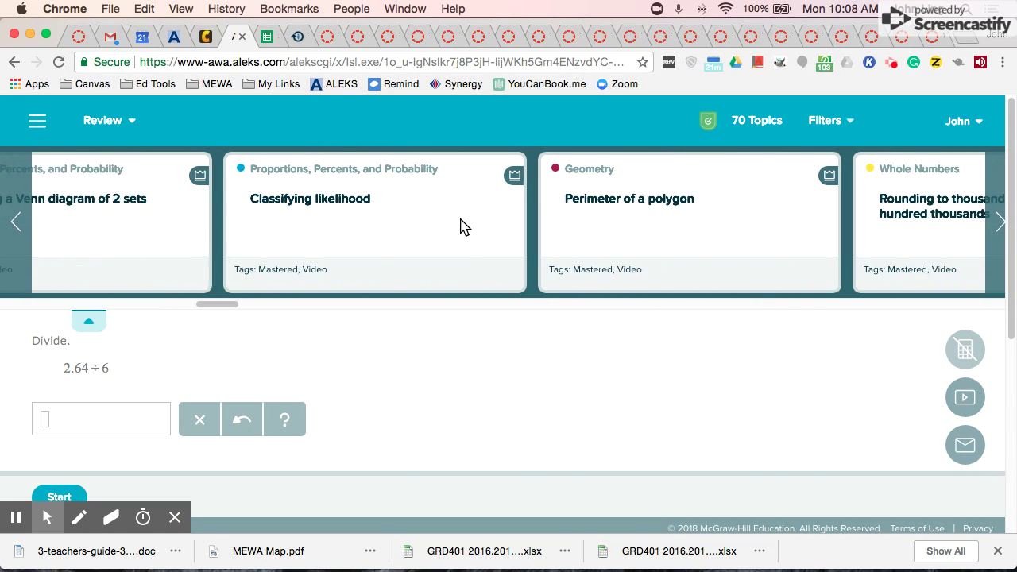
{"action": "scroll", "coordinate": [465, 228], "scroll_direction": "right", "scroll_amount": 12}
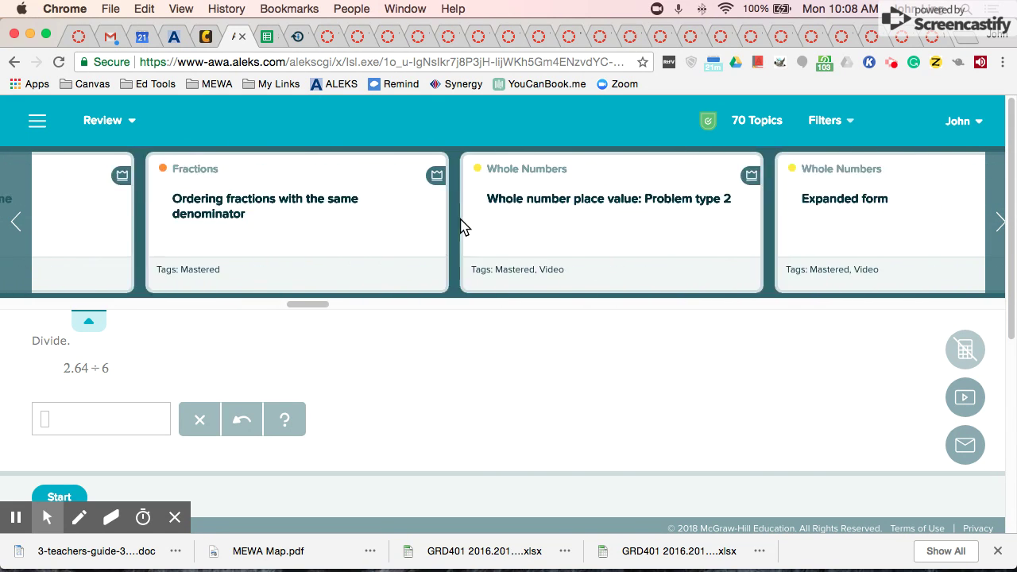
{"action": "scroll", "coordinate": [465, 227], "scroll_direction": "right", "scroll_amount": 10}
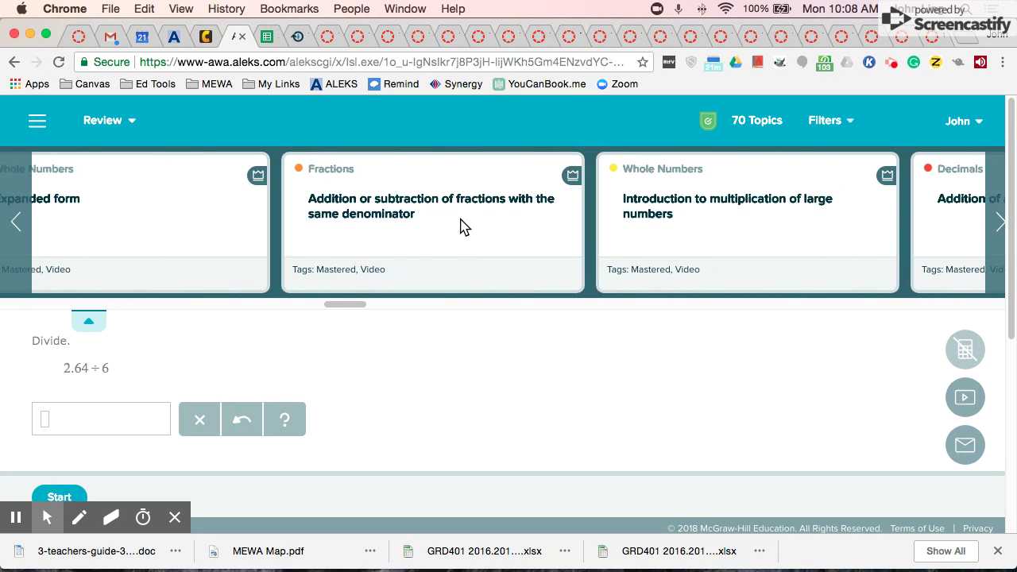
{"action": "scroll", "coordinate": [465, 227], "scroll_direction": "right", "scroll_amount": 18}
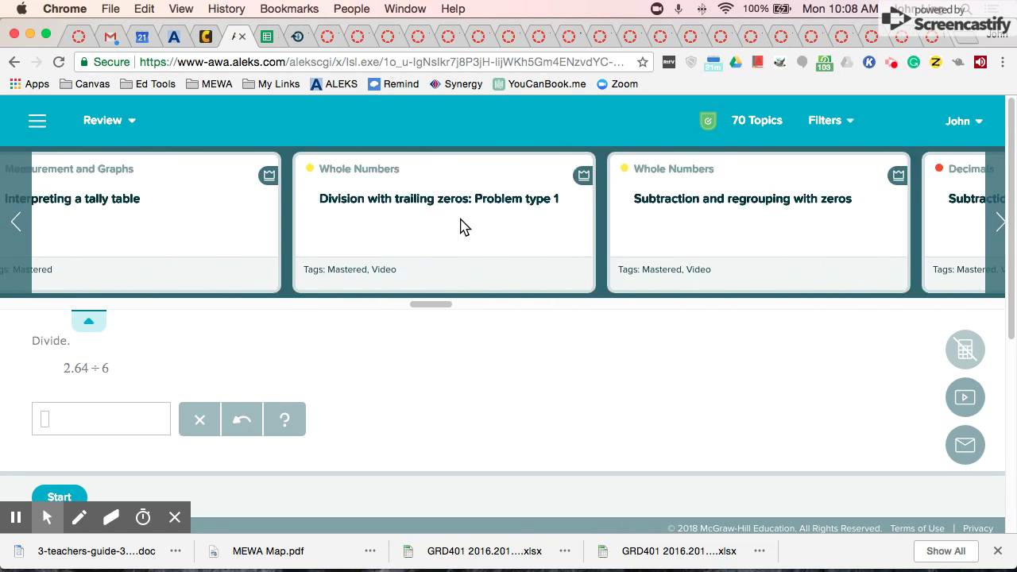
{"action": "scroll", "coordinate": [465, 227], "scroll_direction": "right", "scroll_amount": 12}
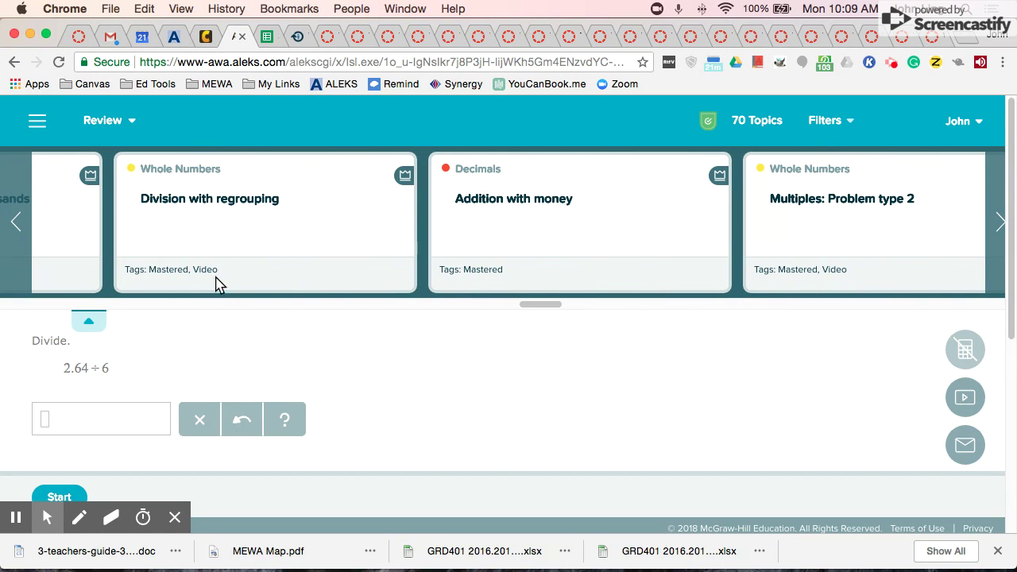
{"action": "scroll", "coordinate": [564, 276], "scroll_direction": "right", "scroll_amount": 6}
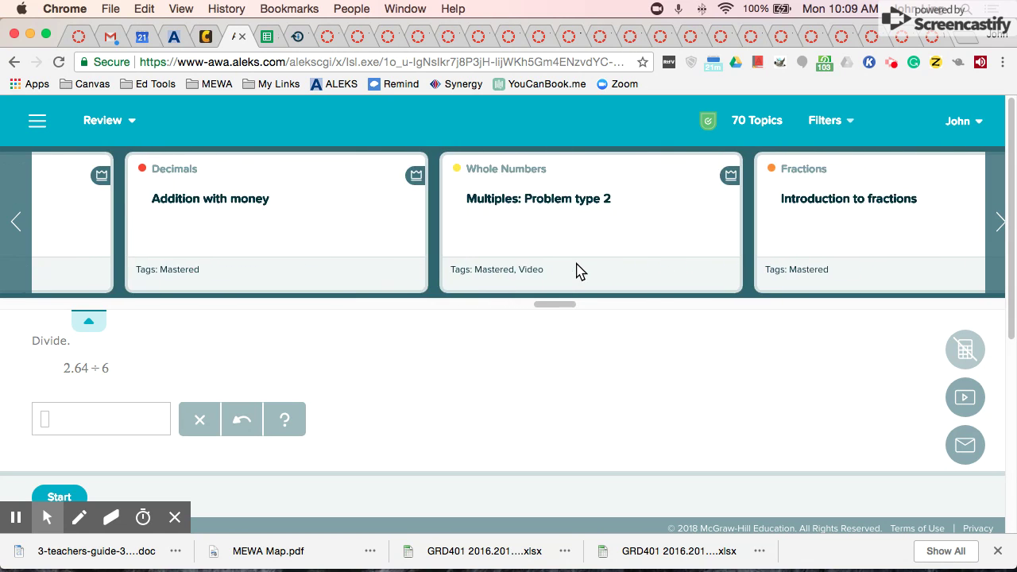
{"action": "scroll", "coordinate": [577, 271], "scroll_direction": "right", "scroll_amount": 6}
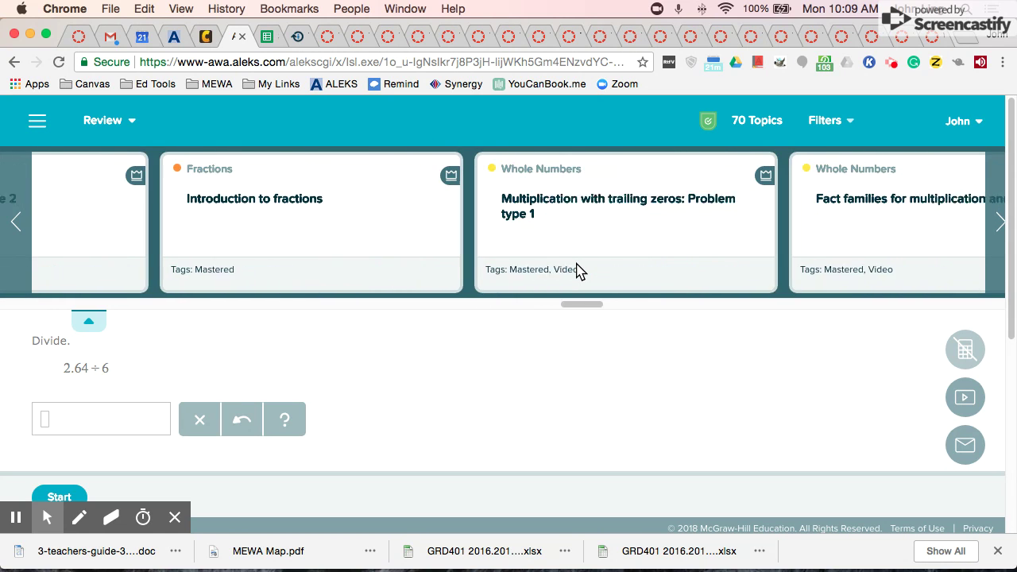
{"action": "scroll", "coordinate": [577, 271], "scroll_direction": "right", "scroll_amount": 6}
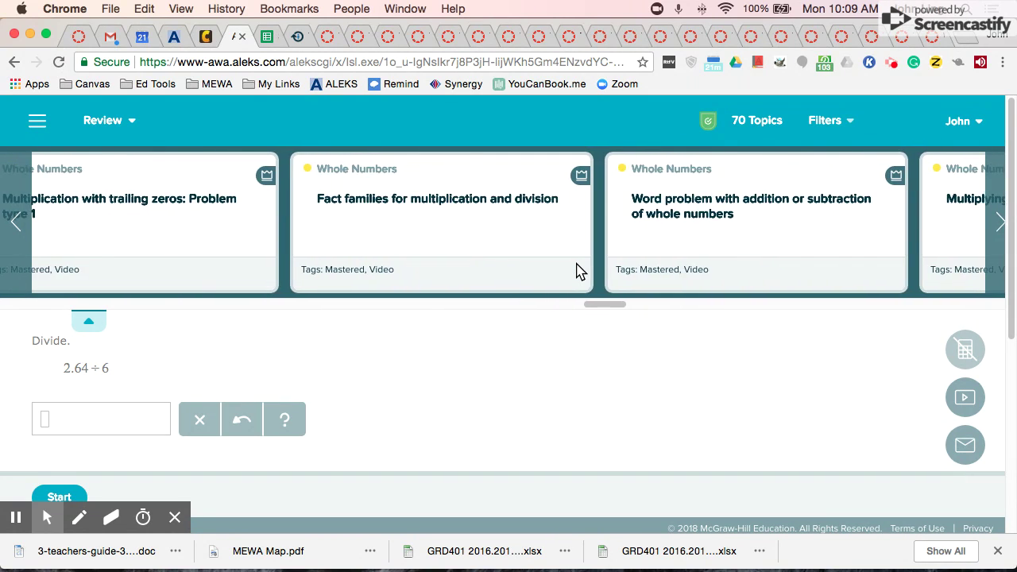
{"action": "scroll", "coordinate": [576, 271], "scroll_direction": "right", "scroll_amount": 6}
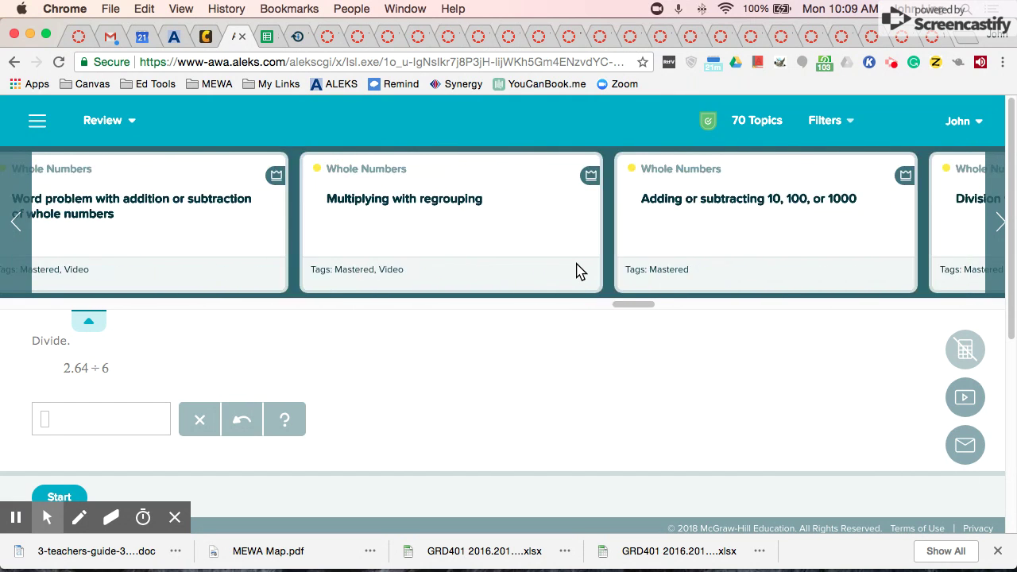
{"action": "scroll", "coordinate": [577, 271], "scroll_direction": "right", "scroll_amount": 6}
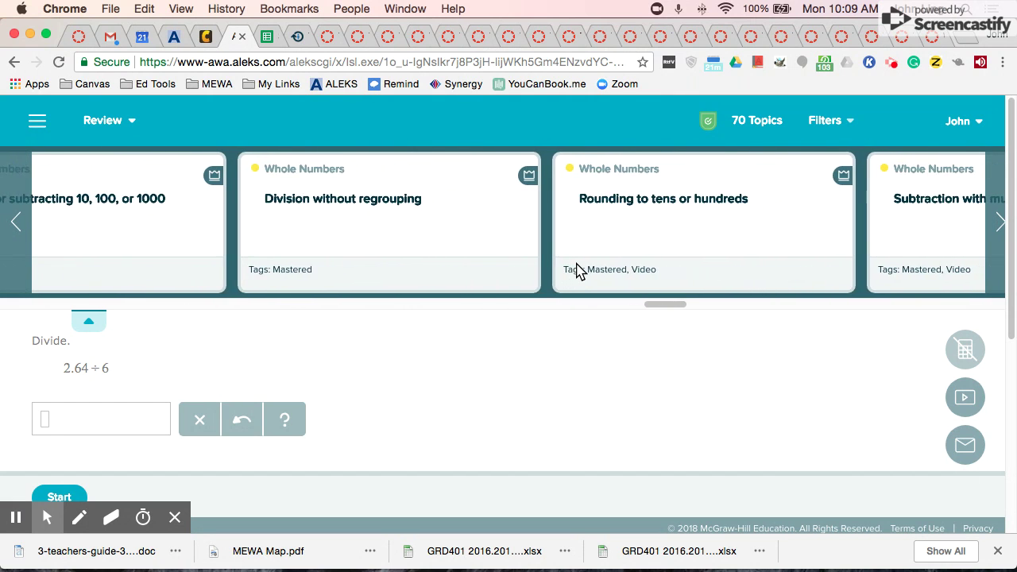
{"action": "scroll", "coordinate": [577, 271], "scroll_direction": "right", "scroll_amount": 6}
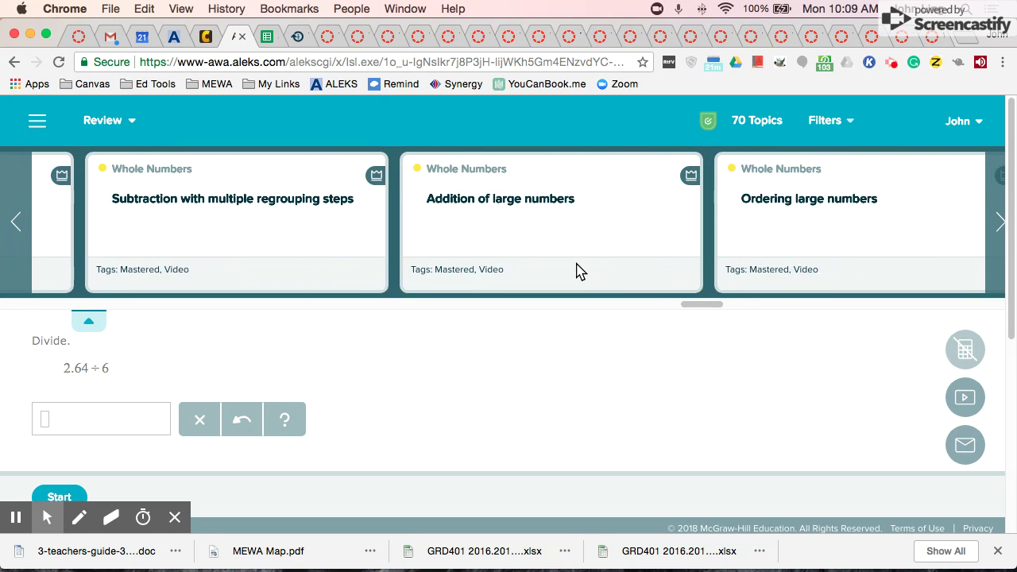
{"action": "scroll", "coordinate": [577, 265], "scroll_direction": "right", "scroll_amount": 6}
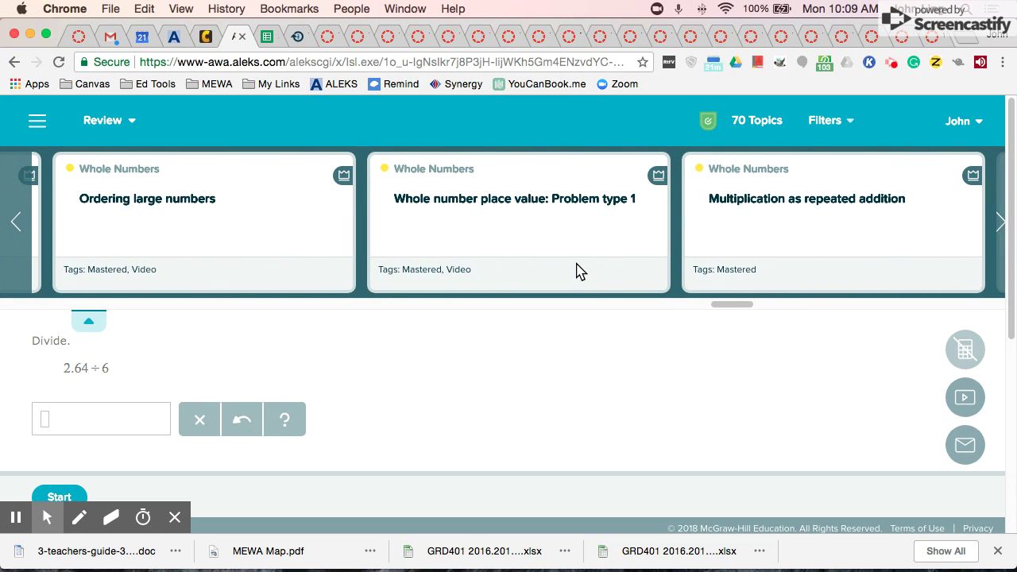
{"action": "scroll", "coordinate": [577, 271], "scroll_direction": "right", "scroll_amount": 2}
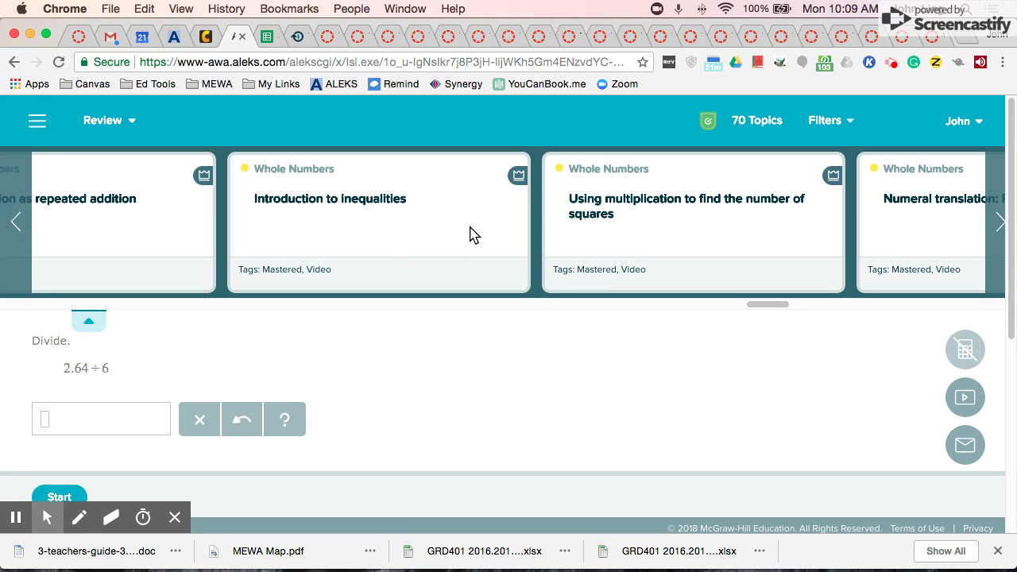
{"action": "scroll", "coordinate": [469, 235], "scroll_direction": "left", "scroll_amount": 2}
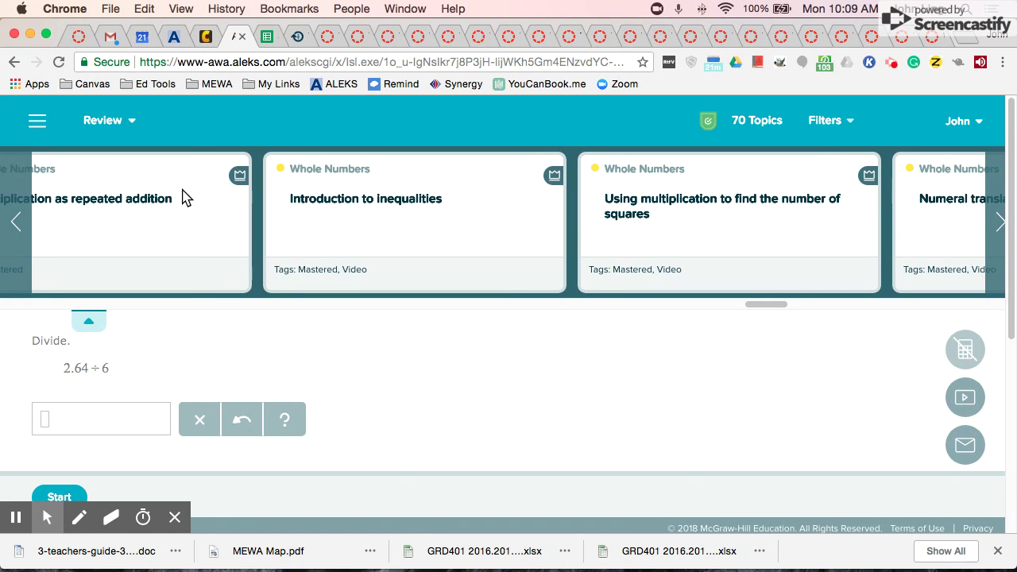
Leave the Review section and return to the Home page with the ALEKS Pie
{"action": "left_click", "coordinate": [38, 120]}
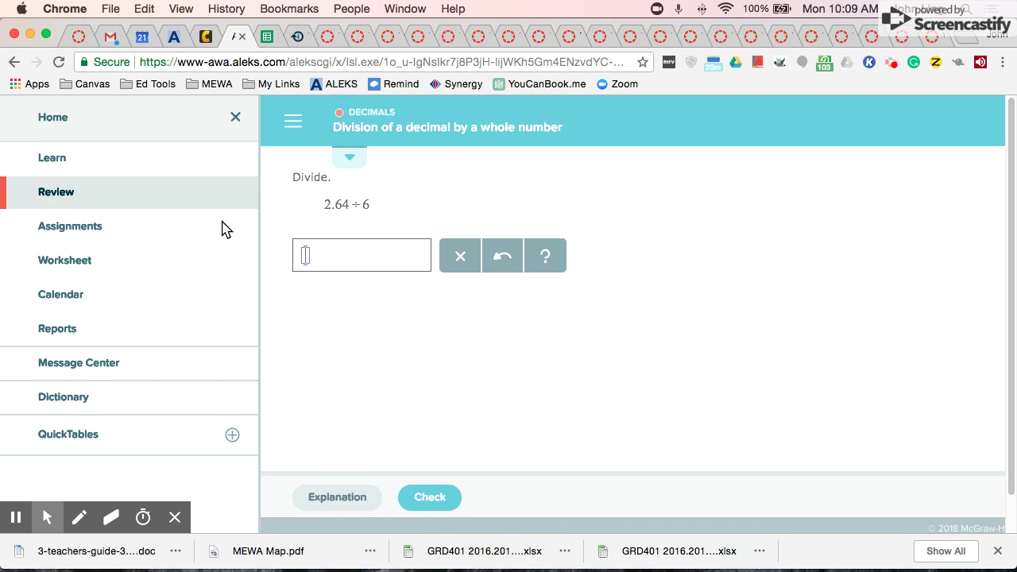
{"action": "left_click", "coordinate": [65, 126]}
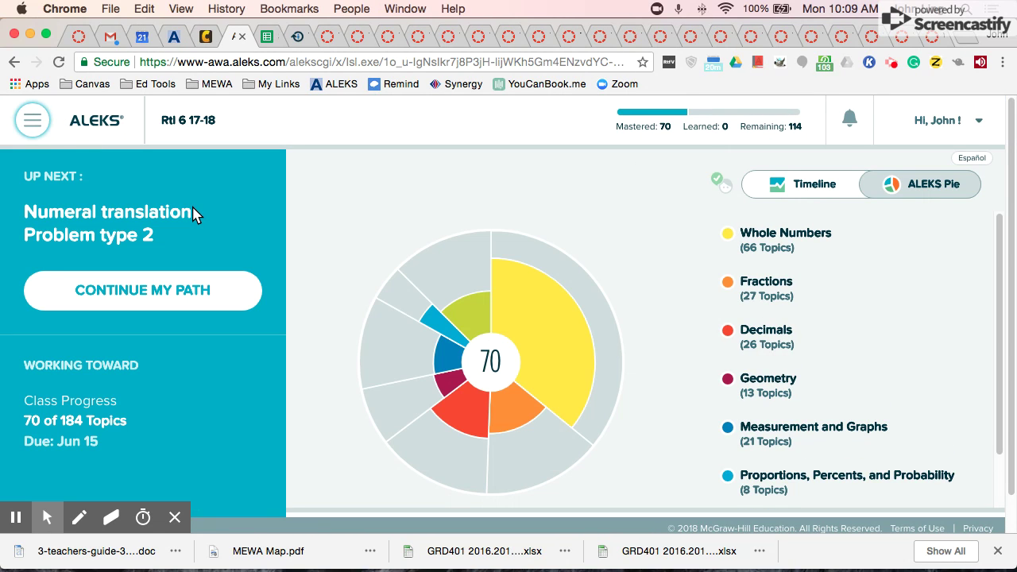